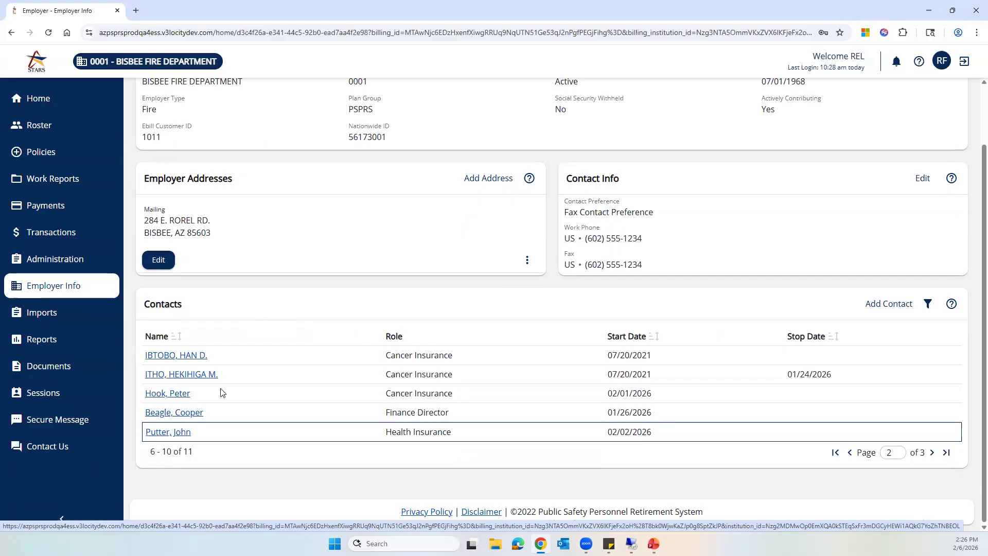
- Change the contact role of the Finance Director contact to Health Insurance and save the contact details
left_click(192, 414)
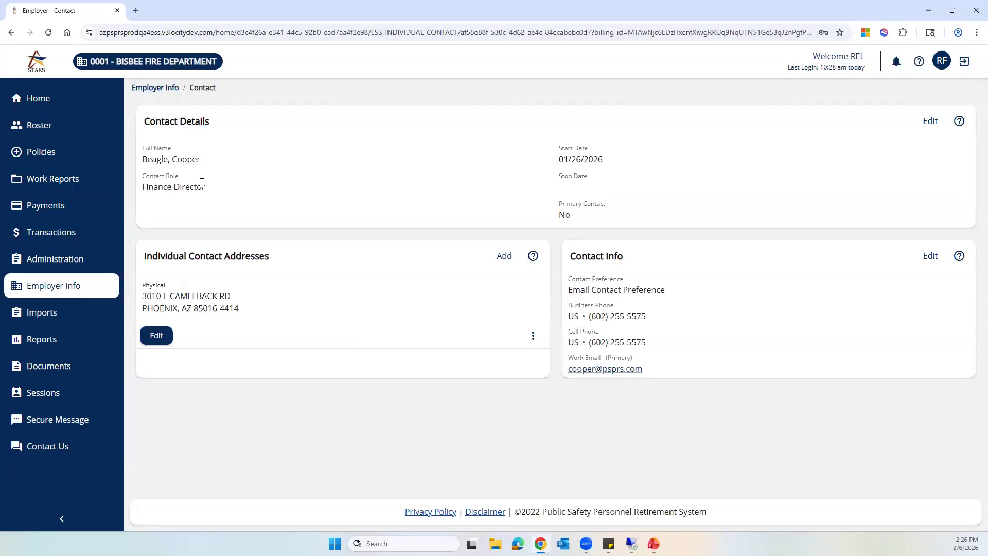
left_click(927, 123)
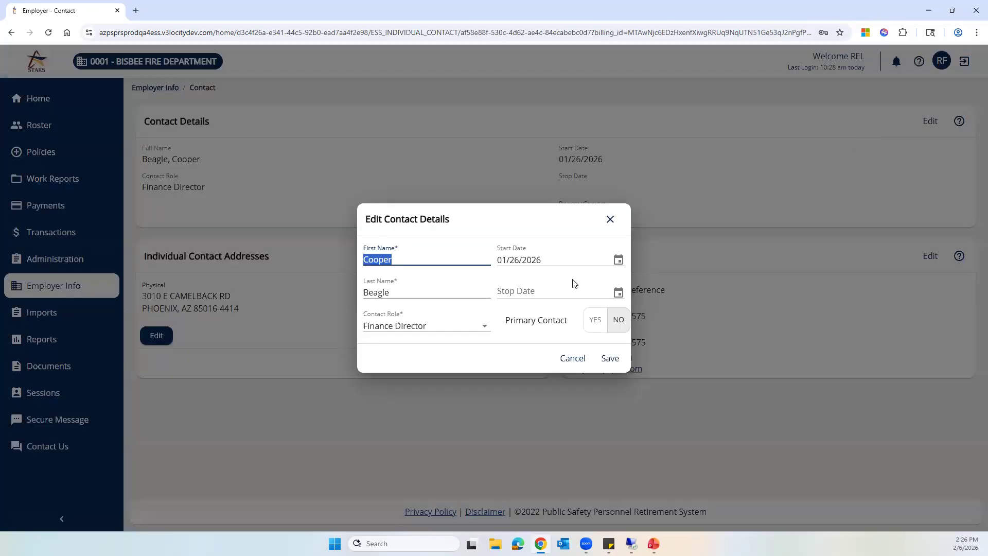
left_click(481, 327)
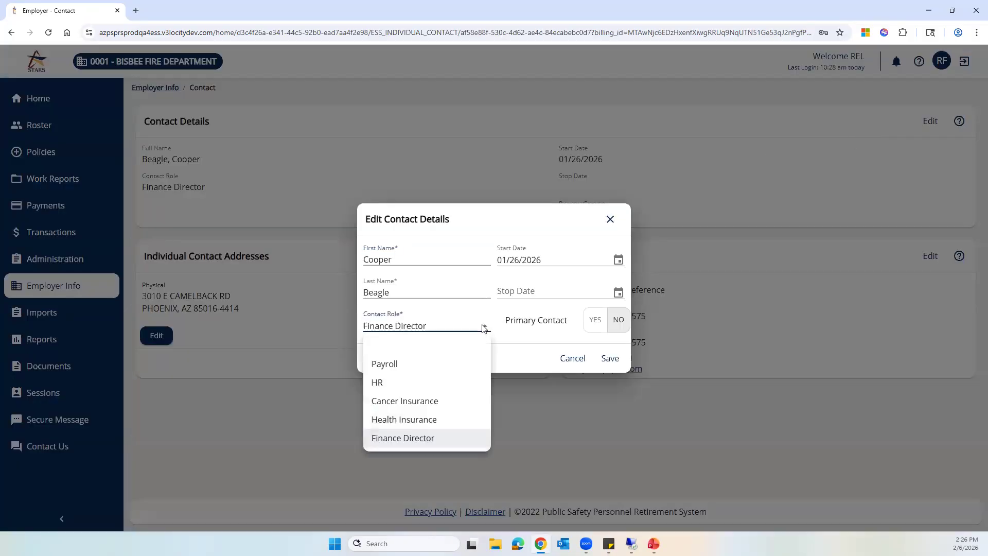
left_click(406, 420)
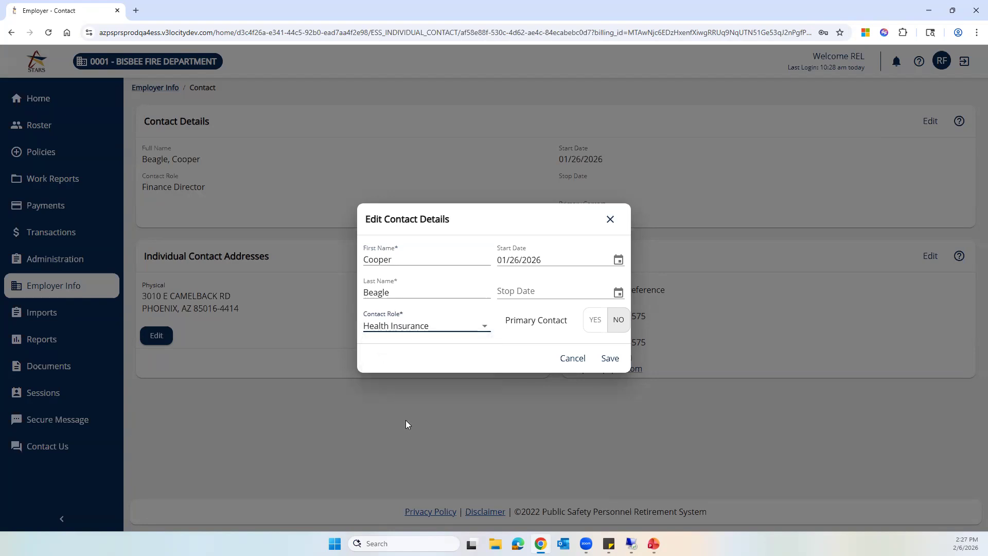
left_click(611, 360)
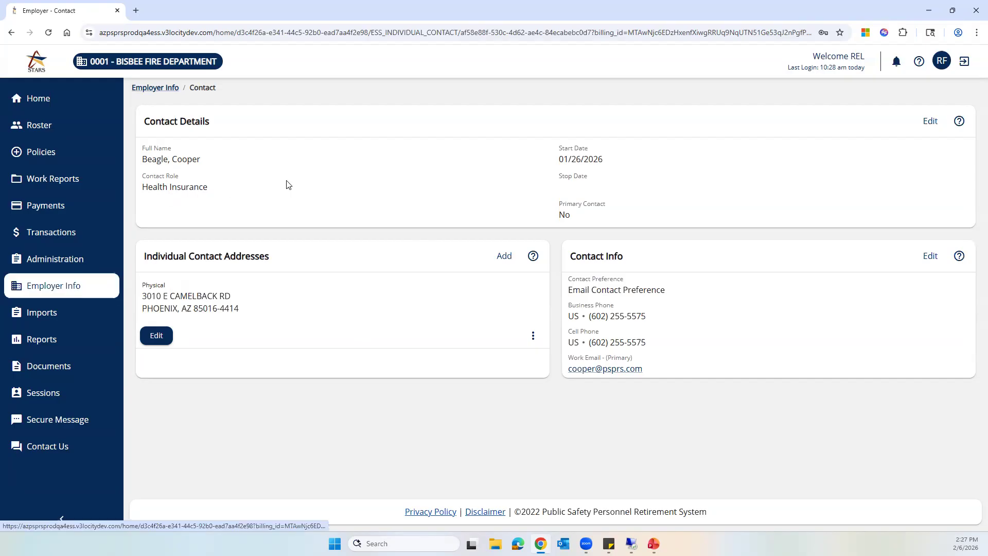
- Set the contact's stop date to 02/04/2026 and save the contact details
left_click(930, 124)
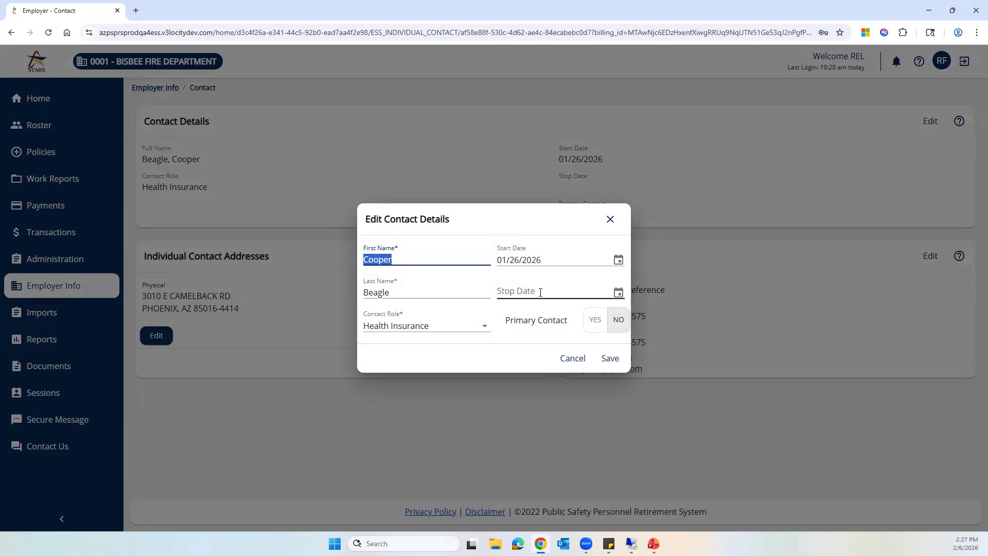
left_click(615, 295)
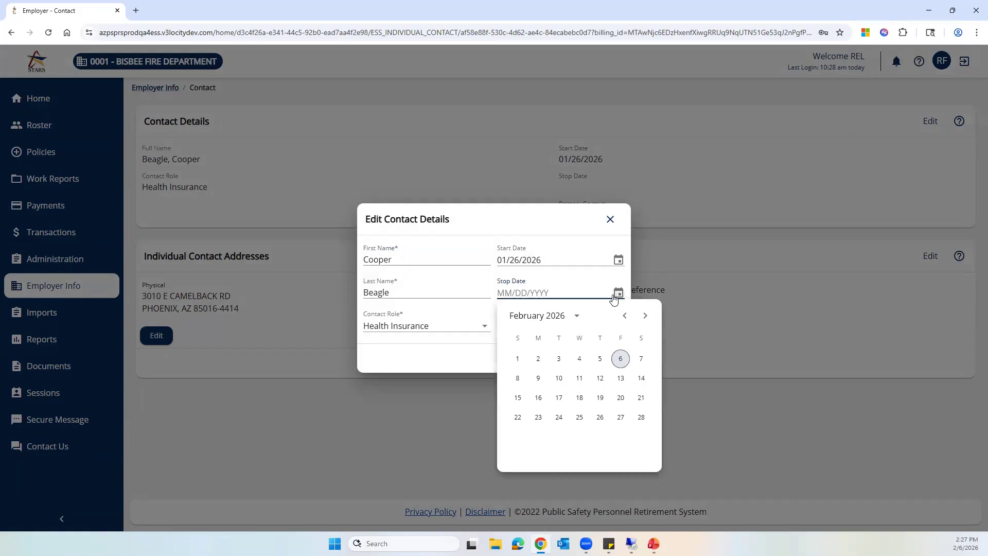
left_click(579, 358)
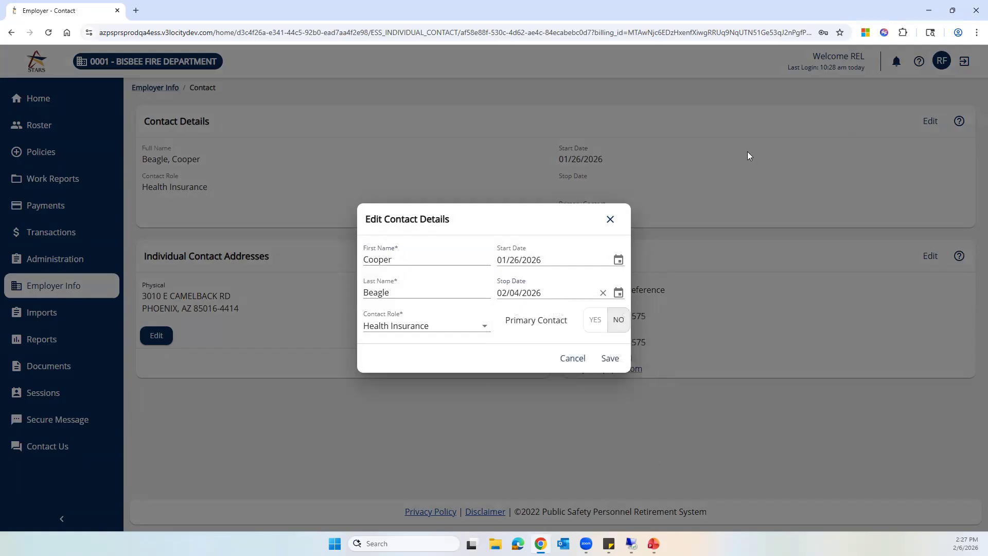
left_click(612, 359)
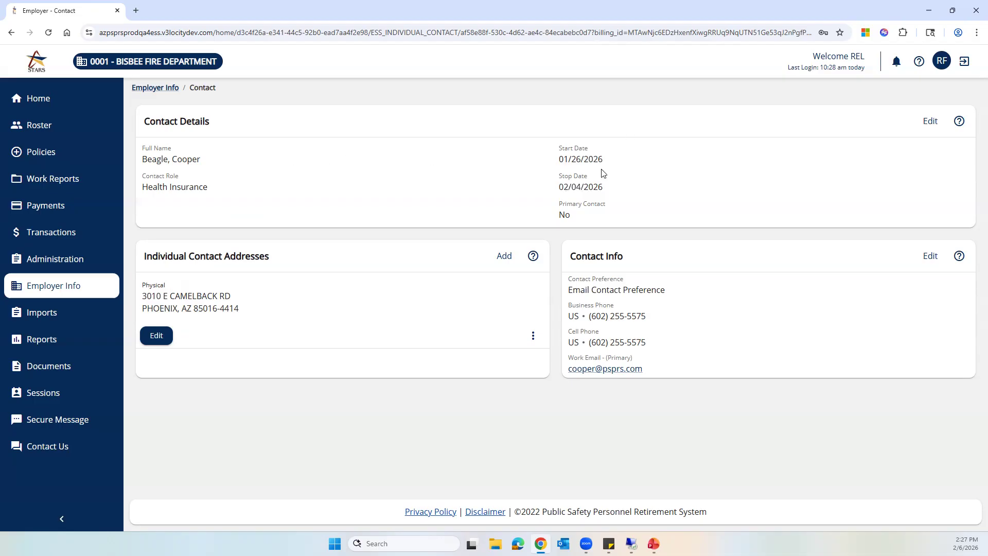
- Clear the contact's stop date and save the contact details
left_click(929, 124)
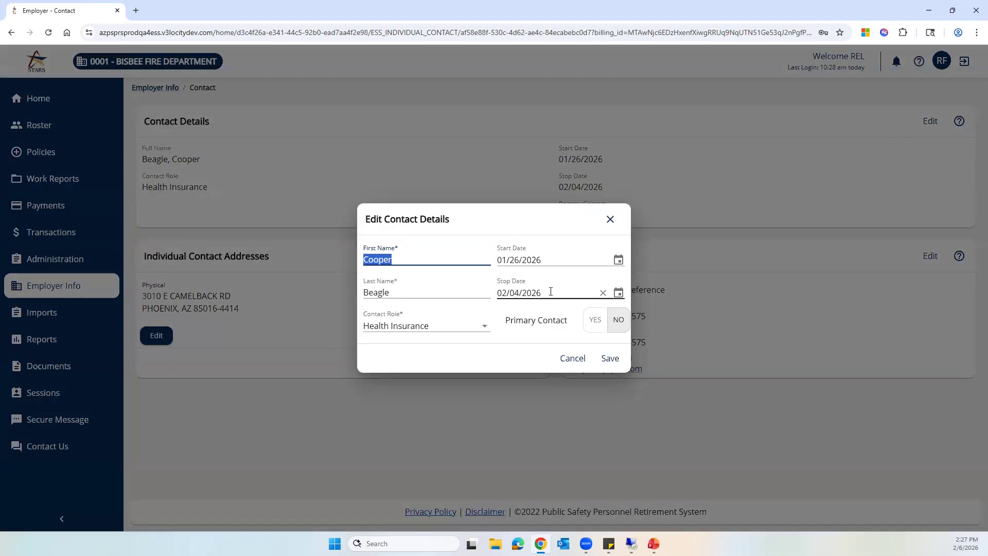
left_click(603, 293)
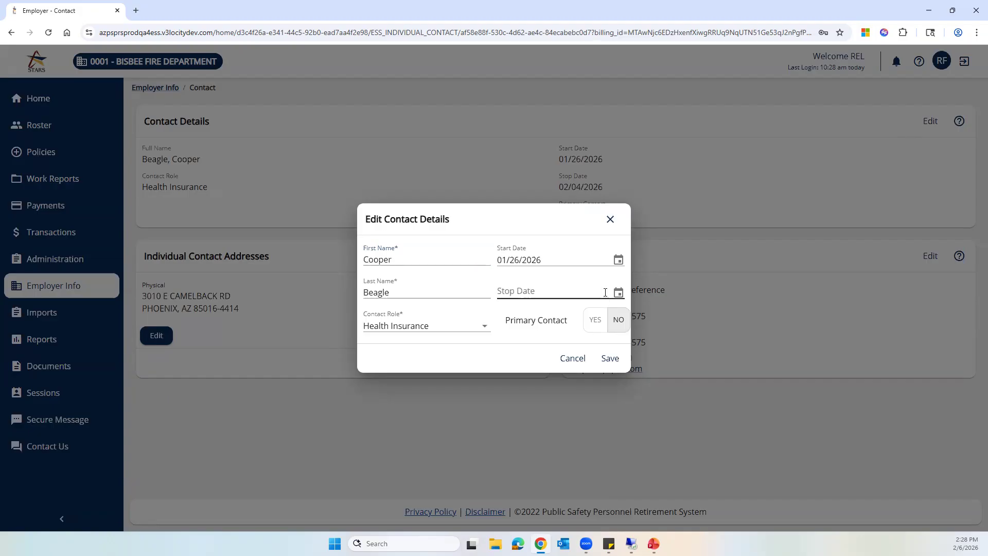
left_click(609, 360)
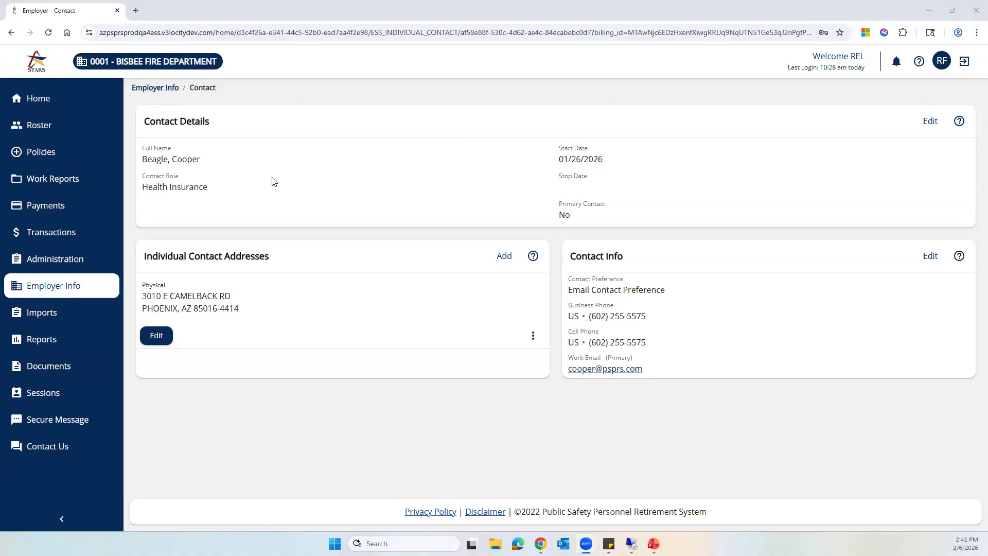
- Set the access level of the last listed employer user to Employer including all Reporting Units and save it
left_click(55, 261)
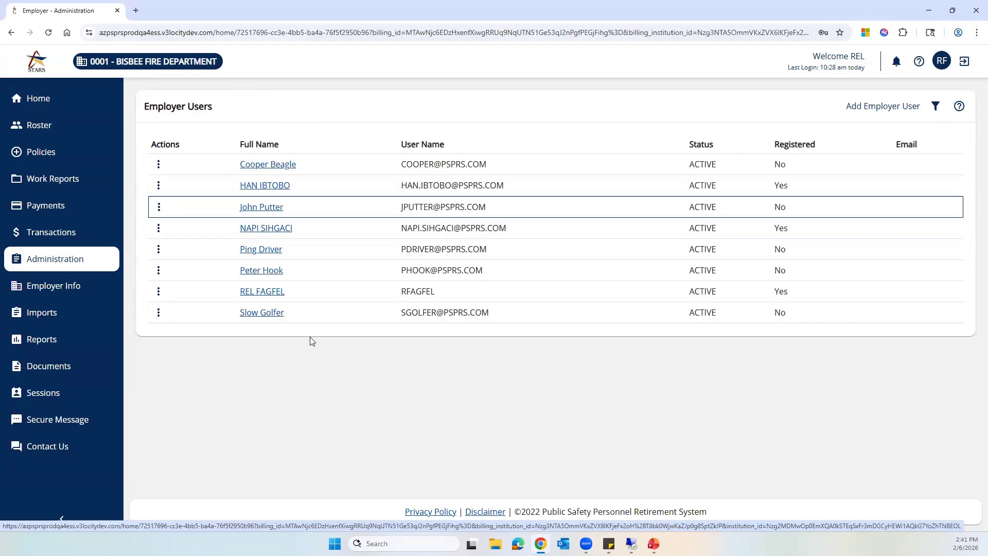
left_click(271, 316)
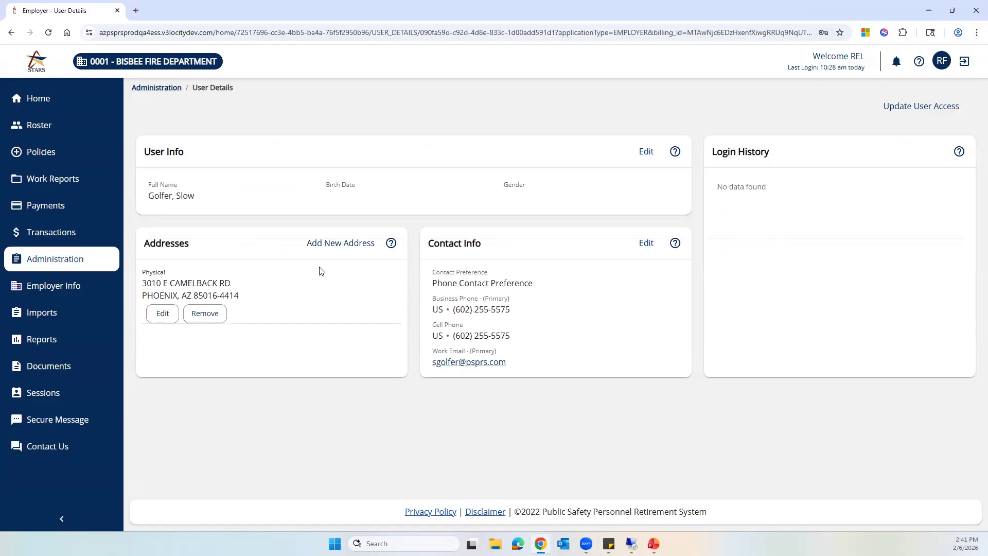
left_click(890, 106)
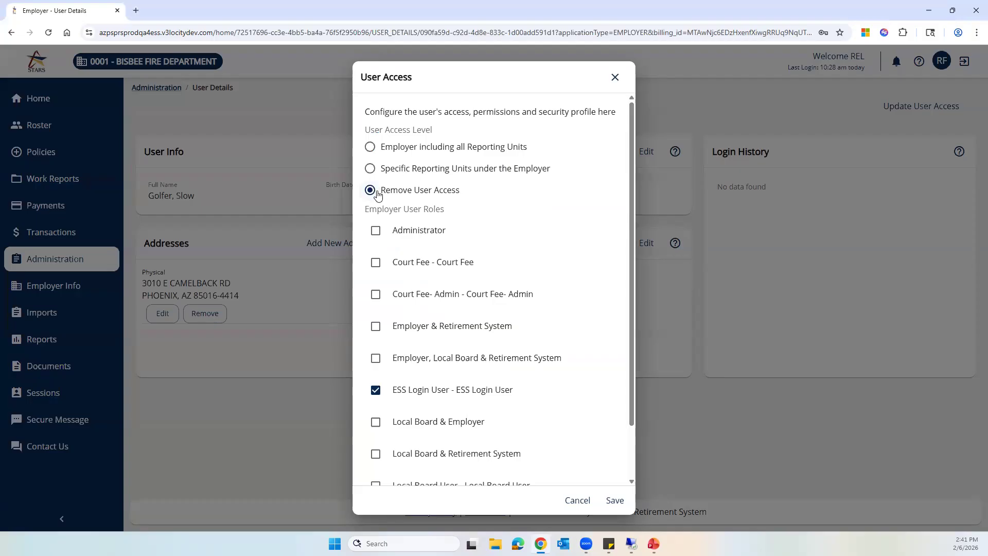
left_click(369, 148)
left_click(614, 501)
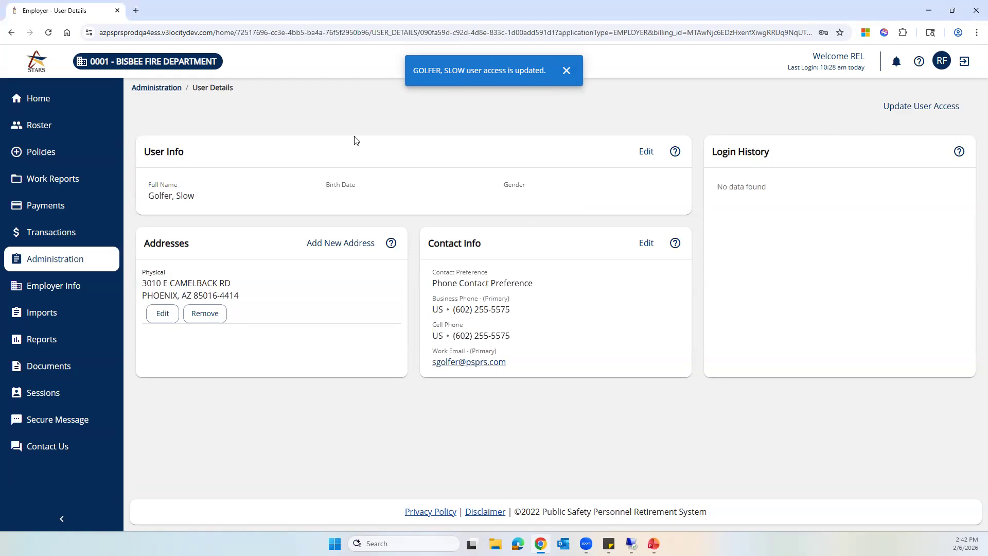
left_click(566, 71)
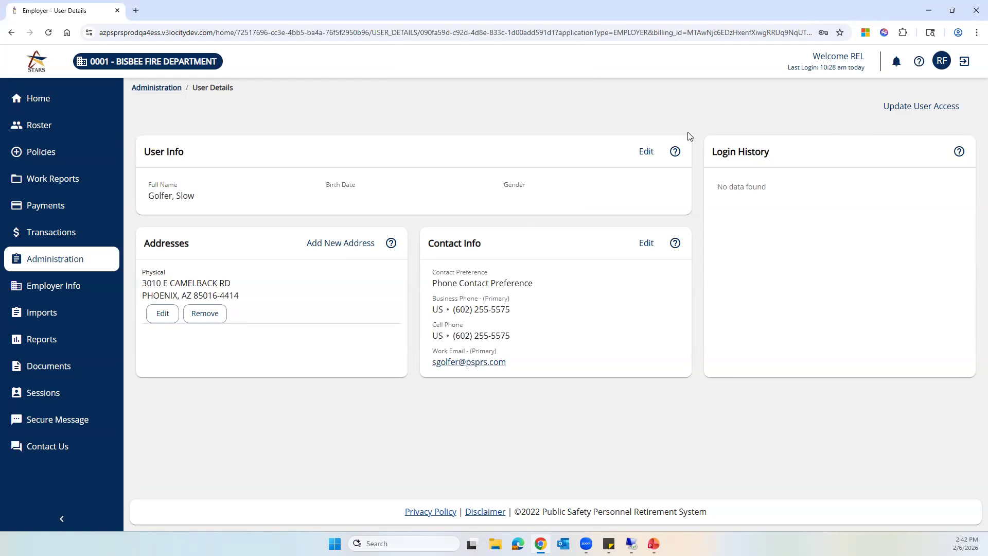
- Switch the same user's access level to Remove User Access and save the change
left_click(898, 108)
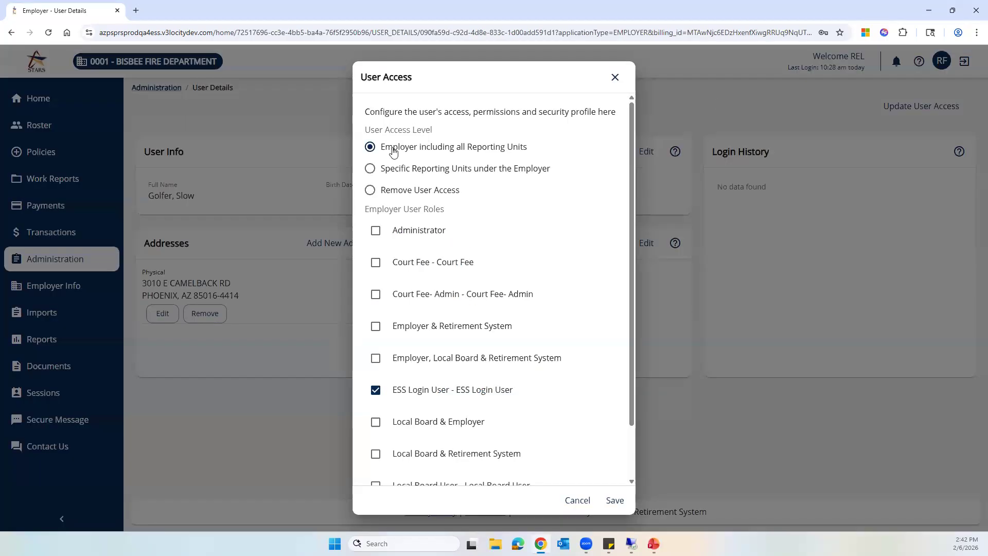
left_click(369, 189)
left_click(615, 501)
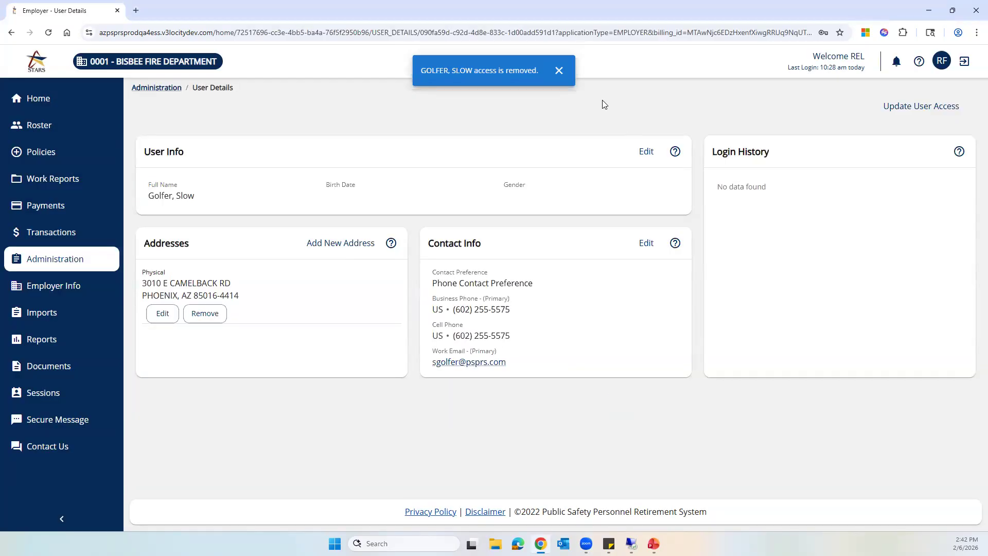
left_click(559, 71)
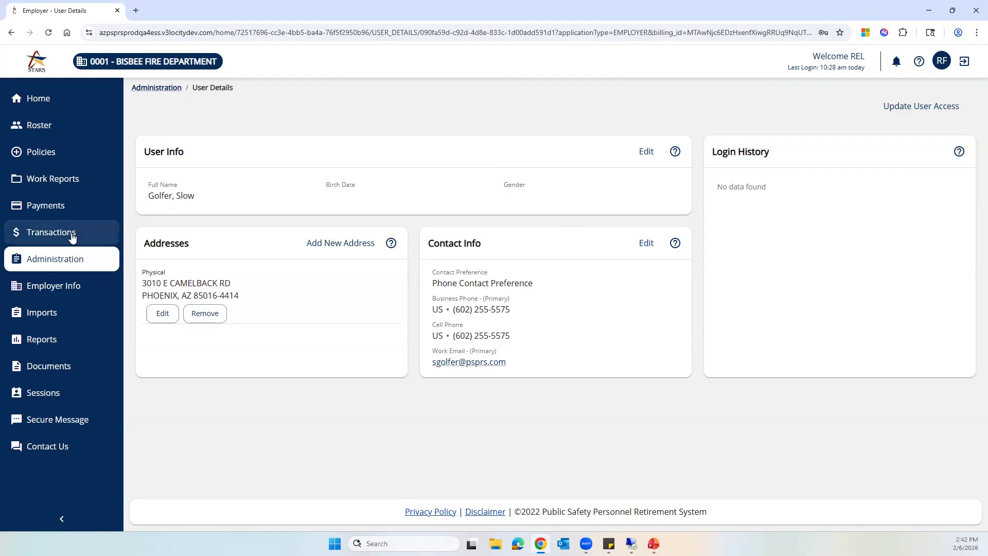
- Reopen the last user from the employer users list and restore access as Employer including all Reporting Units, saving the change
left_click(62, 258)
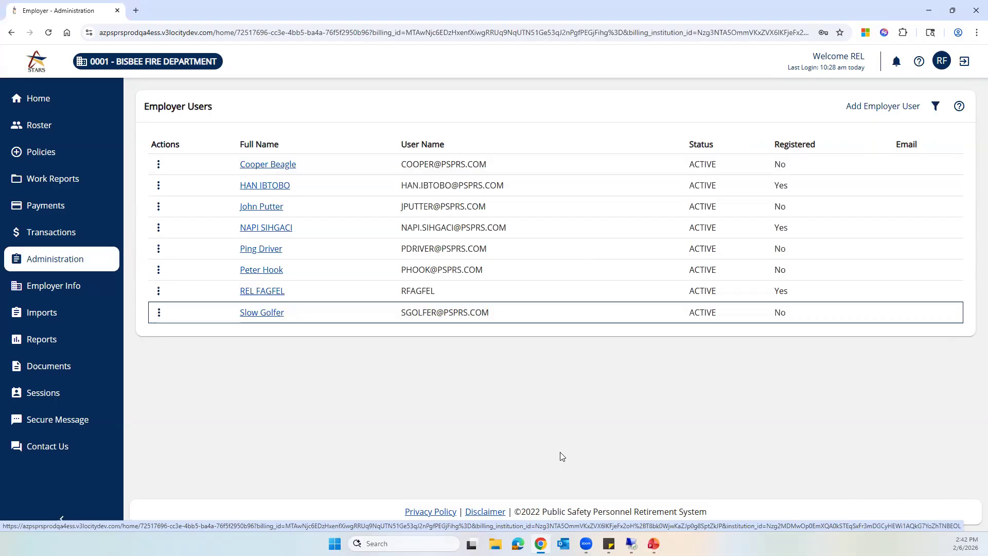
left_click(935, 108)
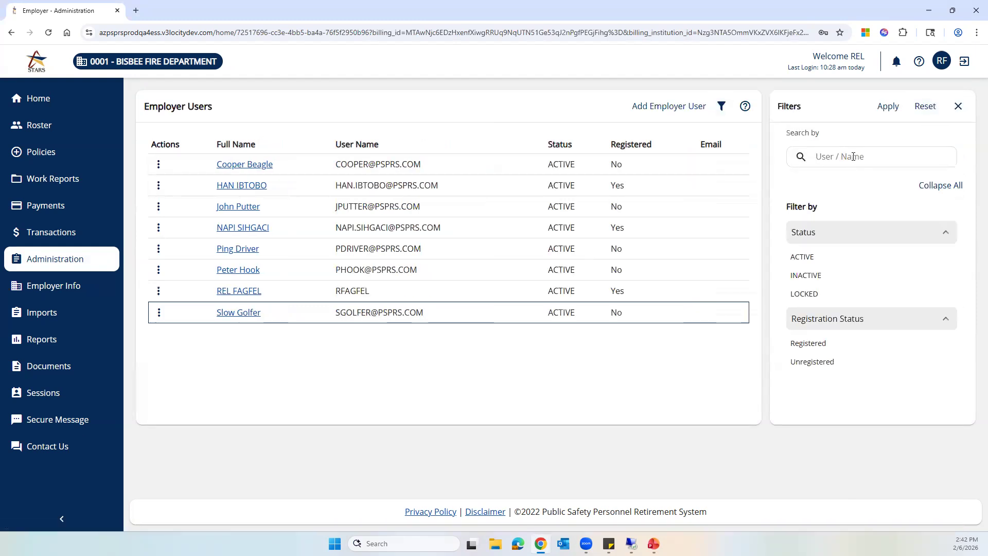
left_click(958, 106)
left_click(250, 314)
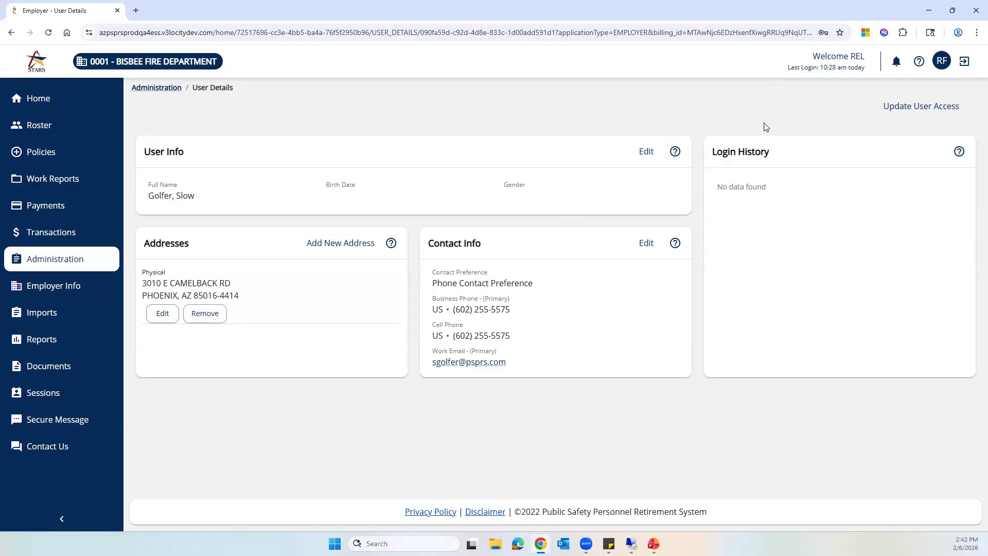
left_click(902, 108)
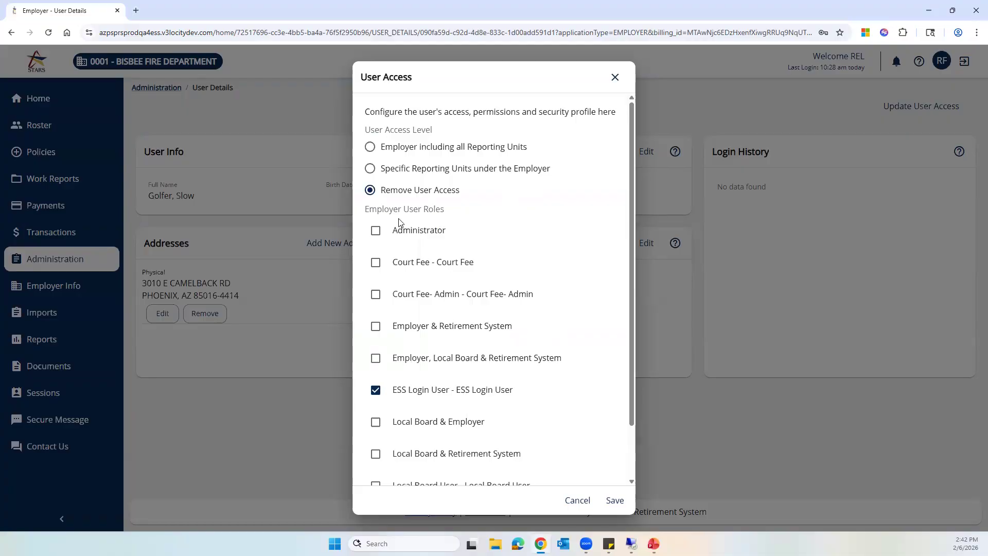
left_click(369, 148)
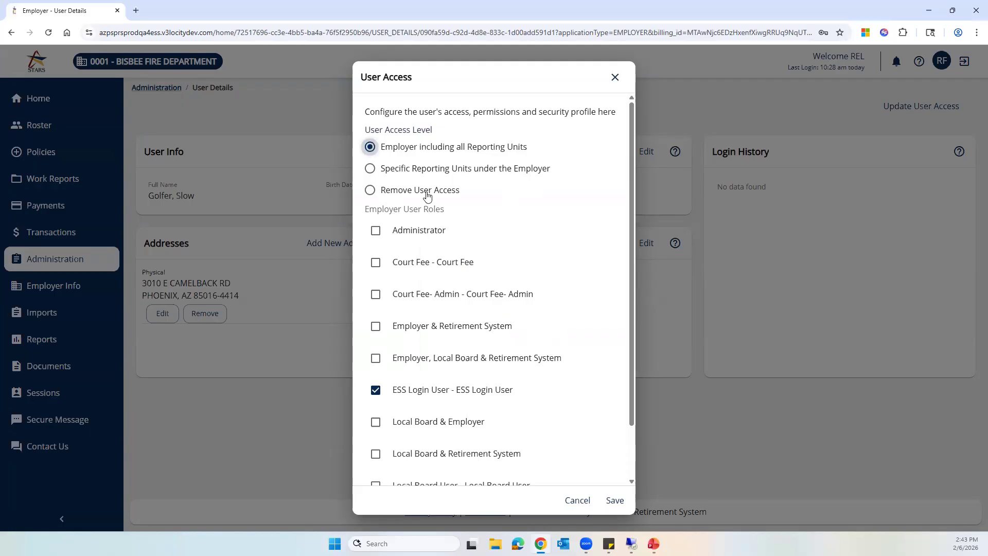
left_click(615, 500)
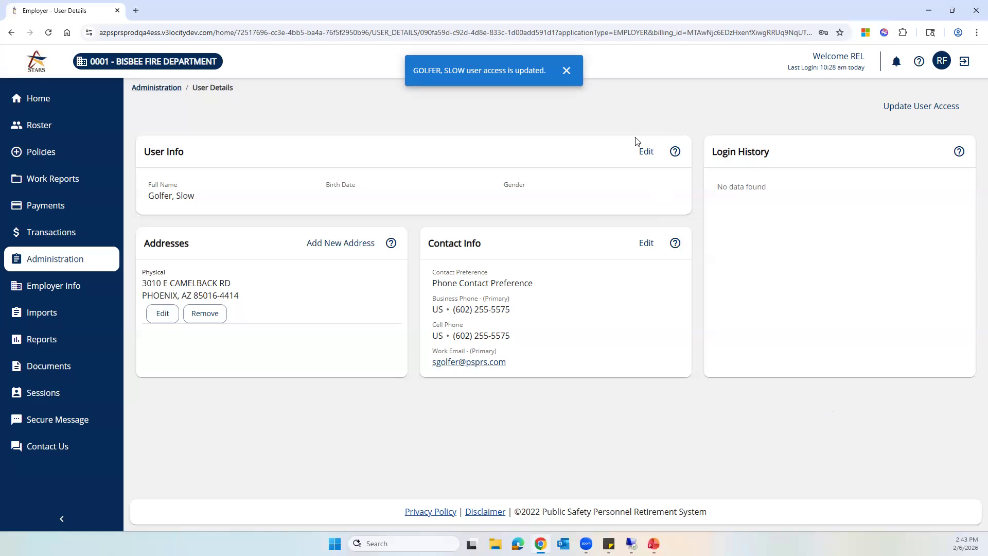
left_click(566, 71)
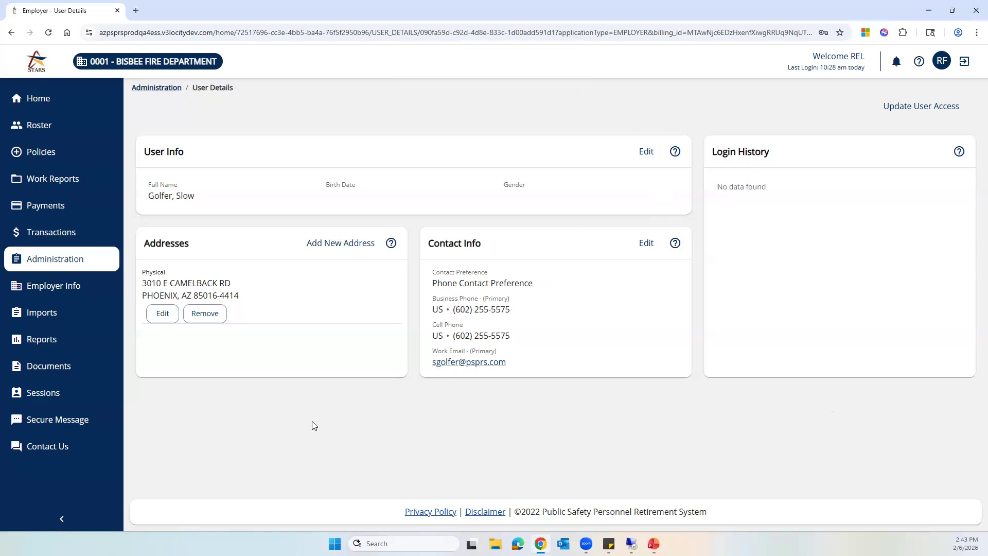